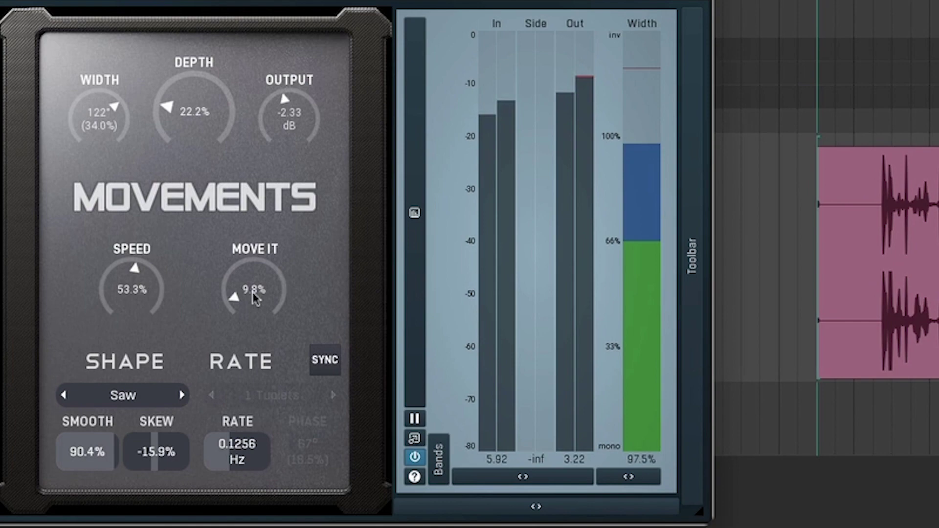
Turn the Movements SPEED knob down to 53.3% and MOVE IT up to about 54.6%.
left_click_drag(254, 288, 254, 245)
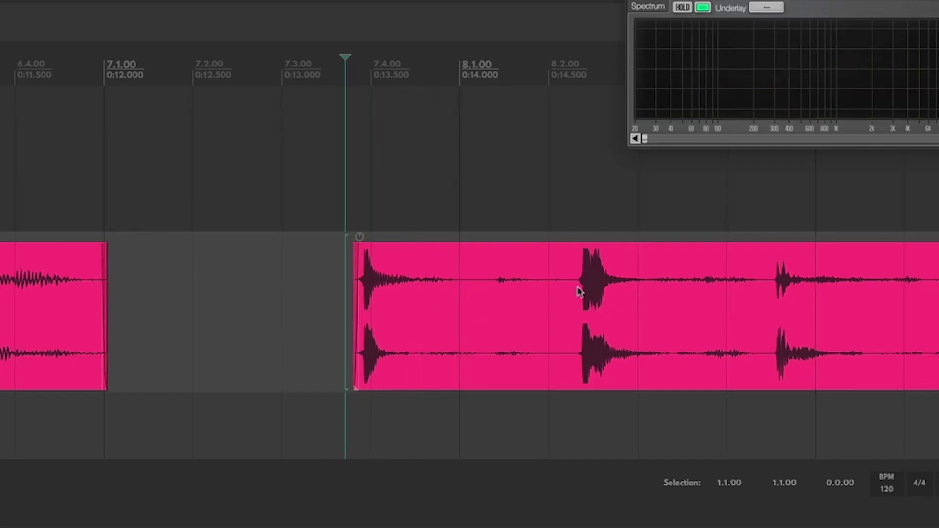
Audition Low Metal Impact-001, -003, -008, -010 and -027 in the Media Explorer.
left_click(575, 293)
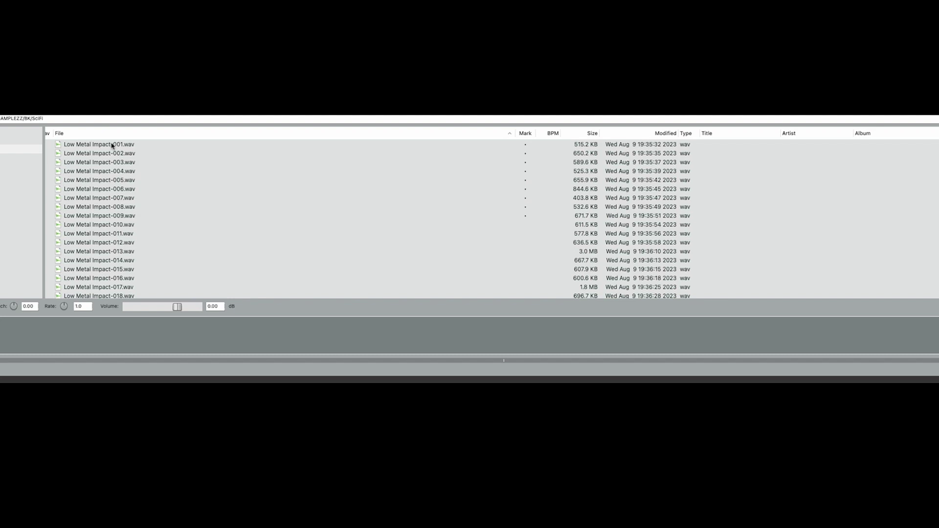
left_click(109, 144)
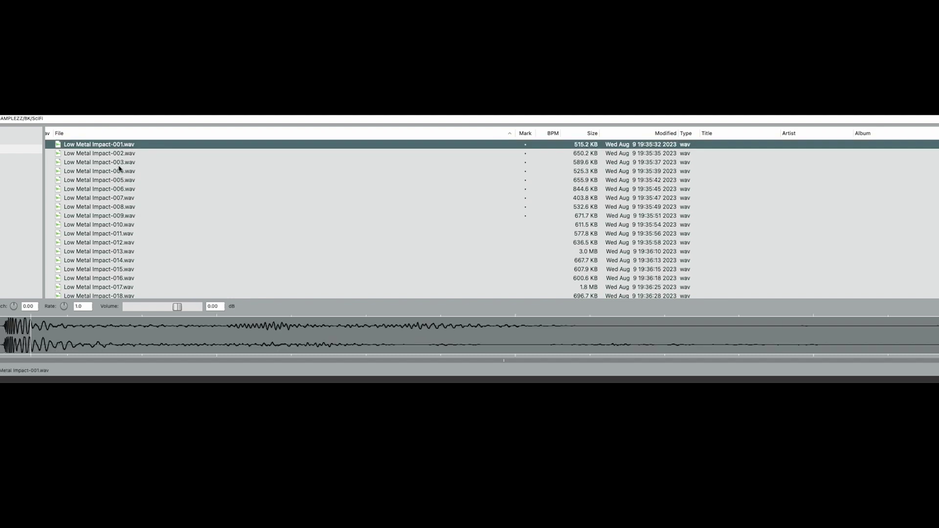
left_click(114, 164)
left_click(110, 208)
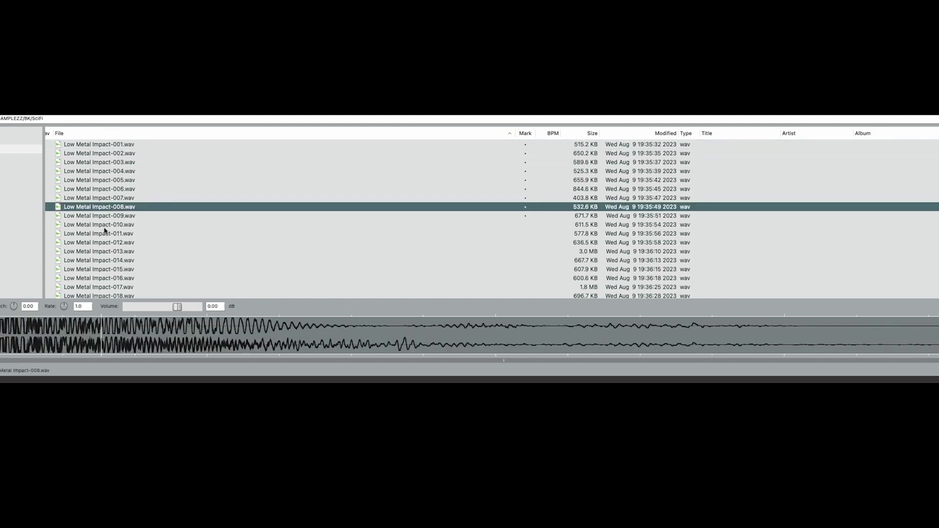
left_click(112, 225)
left_click(108, 274)
Audition further impact samples down the list, ending on Scfi Metal Impact-002.wav.
scroll(115, 259, "down", 5)
scroll(117, 255, "down", 3)
left_click(117, 255)
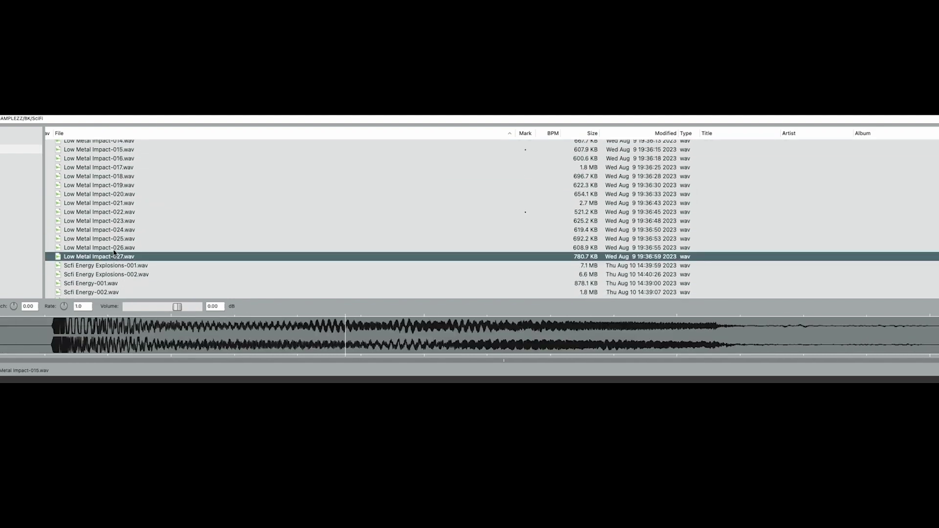
scroll(114, 245, "down", 4)
left_click(111, 240)
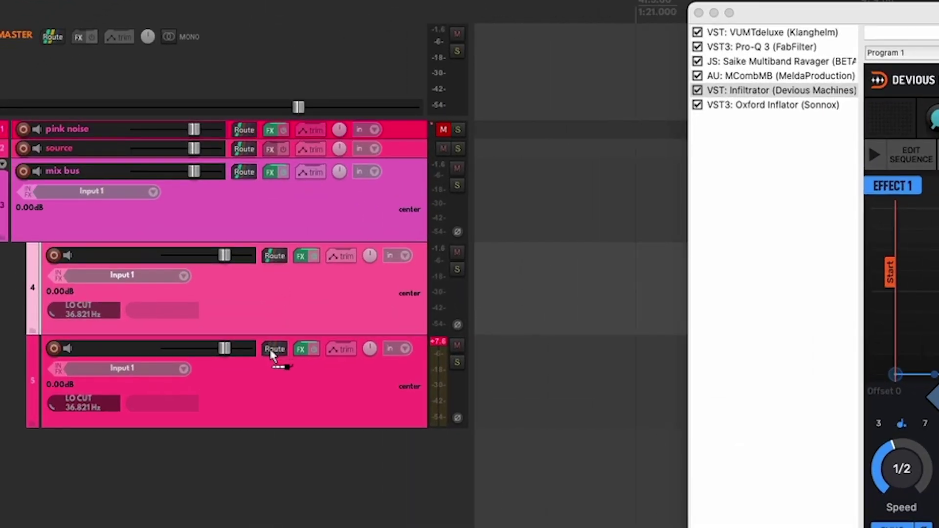
Open track 5's send controls and audition Scifi Energy Feedback NoSource-002 and -003.
left_click(272, 349)
left_click(272, 256)
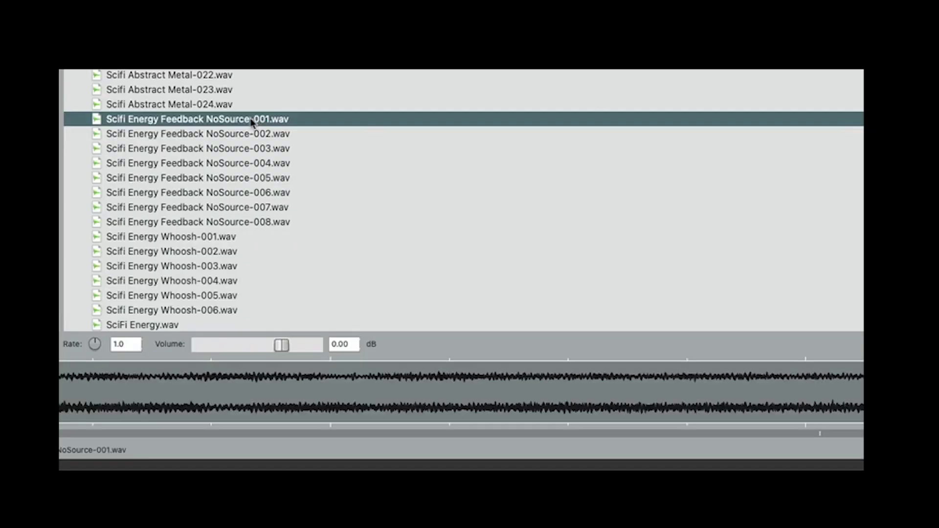
key("Down")
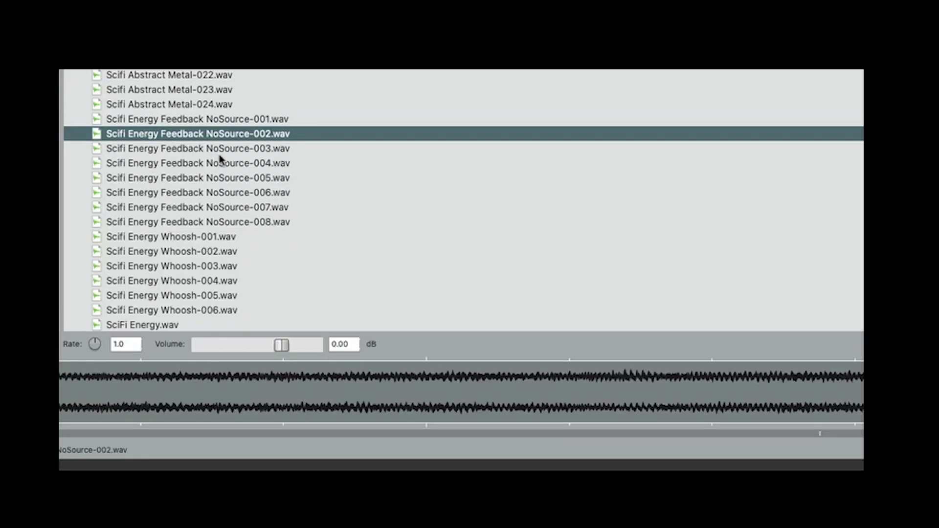
key("Down")
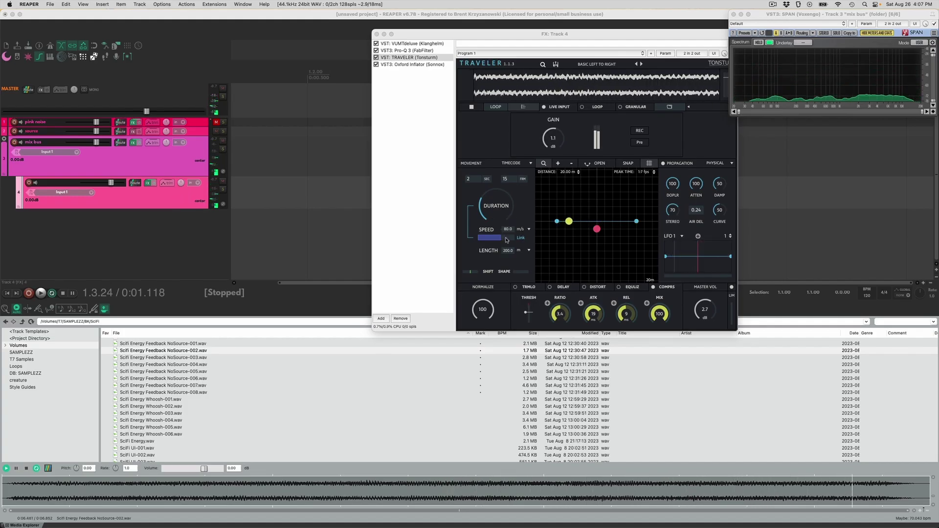
Enable TRAVELER's Shift toggle on track 4 while the Scifi Energy Feedback preview plays.
left_click(470, 273)
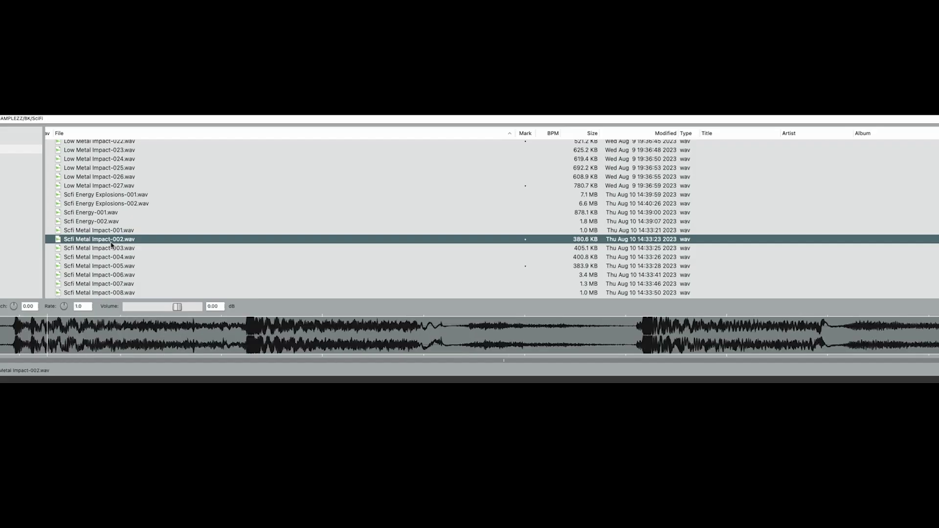
Audition Scfi Metal Impact samples through -021, then place golem punch.mp4 on the source track.
scroll(153, 399, "down", 2)
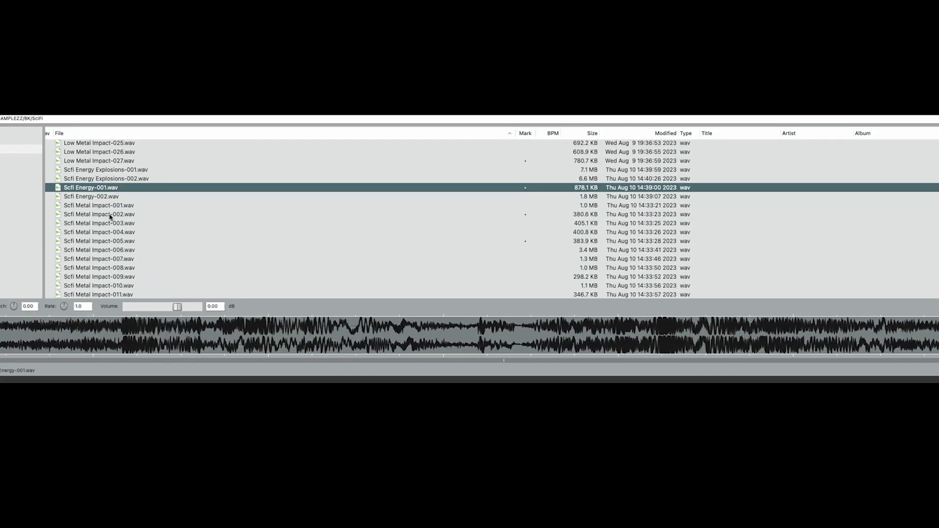
key("Down")
key("Down")
key("Down")
key("Down")
key("Down")
key("Down")
key("Down")
key("Down")
key("Down")
key("Down")
key("Down")
key("Down")
key("Down")
key("Down")
key("Down")
scroll(112, 260, "down", 5)
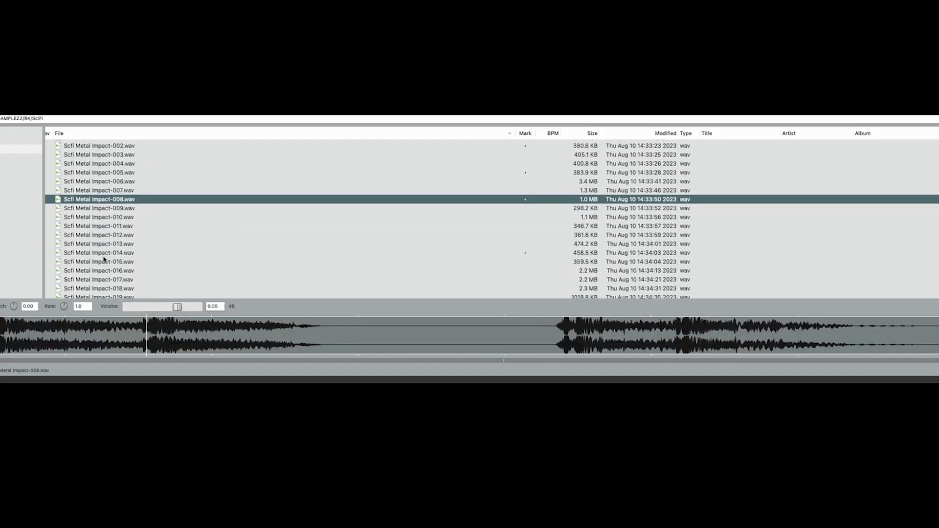
left_click(112, 246)
scroll(112, 246, "down", 3)
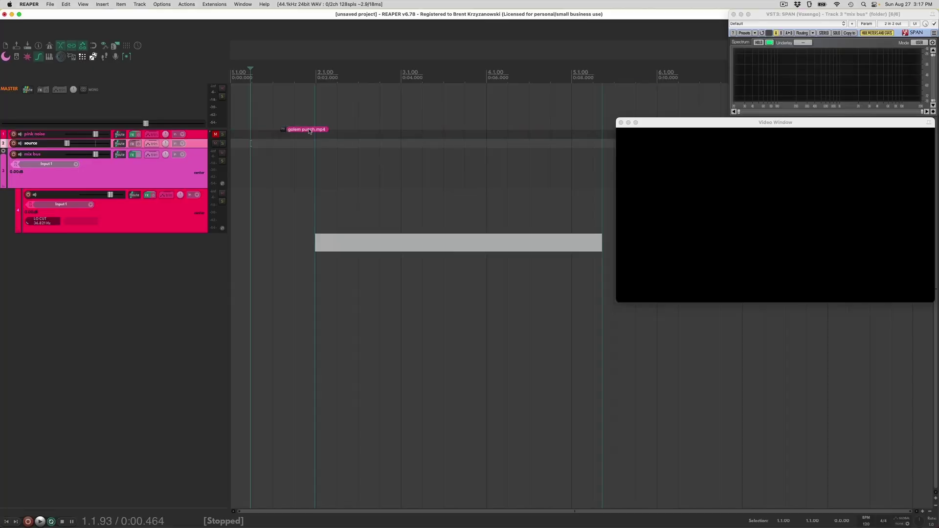
left_click_drag(359, 242, 275, 144)
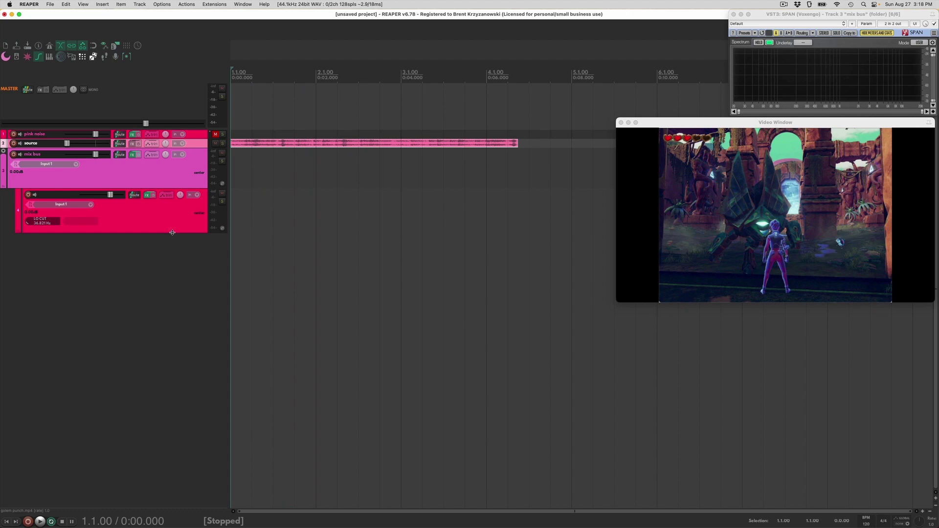
Dock the Media Explorer and add Low Metal Impact-001 and Low Metal Impact-020 as track items.
key("super+alt+x")
left_click_drag(148, 342, 279, 196)
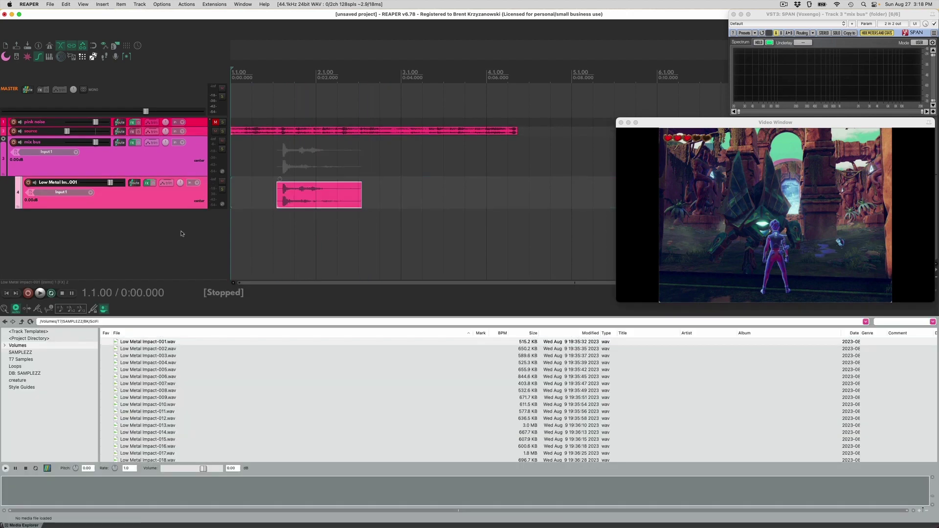
scroll(168, 421, "down", 3)
left_click_drag(161, 416, 364, 225)
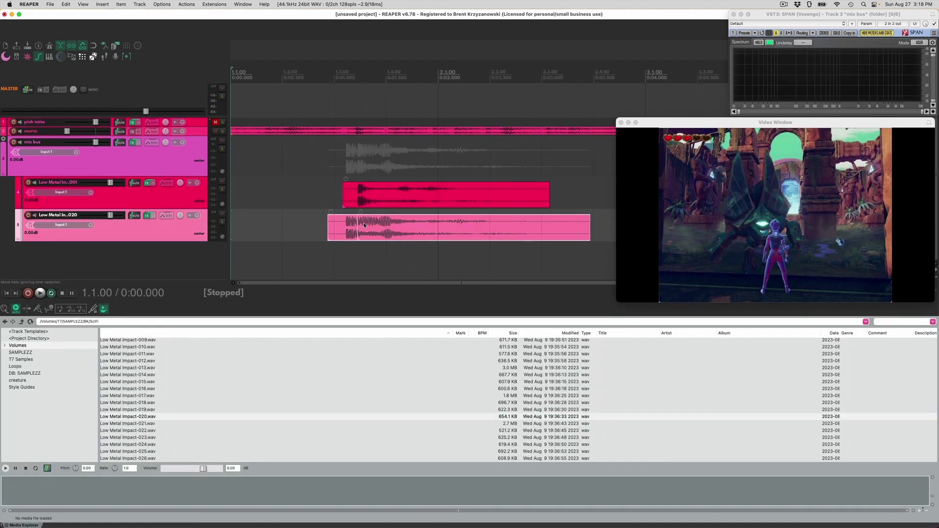
Add Scifi Abstract Metal-006 and nudge its item slightly later.
scroll(172, 415, "down", 15)
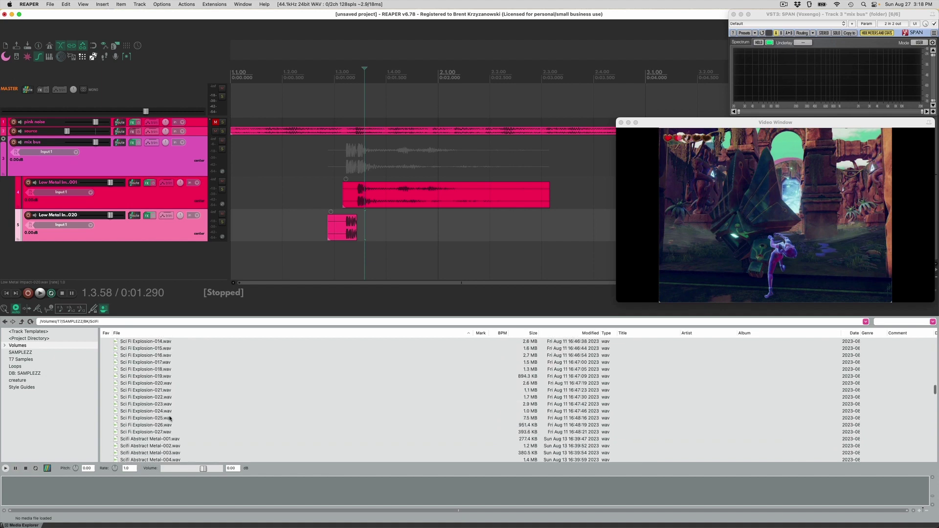
scroll(170, 418, "down", 3)
left_click_drag(169, 415, 548, 258)
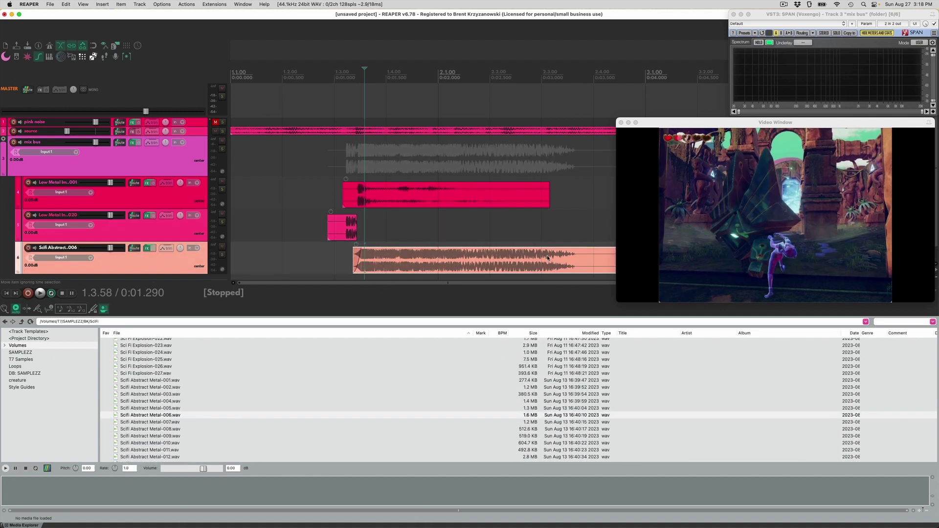
left_click_drag(376, 264, 385, 265)
Add SciFi UI-002.wav as a new item in the arrange view.
scroll(150, 260, "down", 1)
scroll(167, 419, "down", 15)
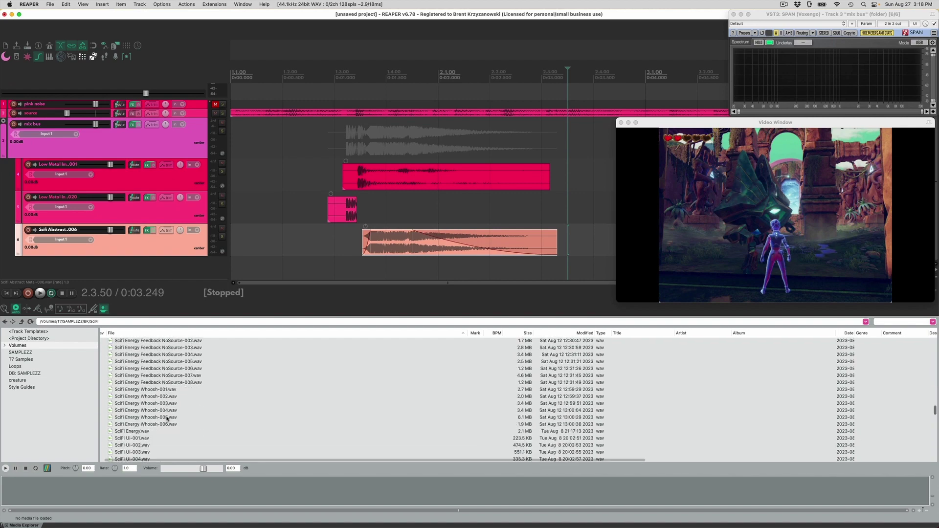
scroll(166, 419, "down", 1)
left_click_drag(146, 436, 390, 321)
left_click_drag(430, 271, 430, 271)
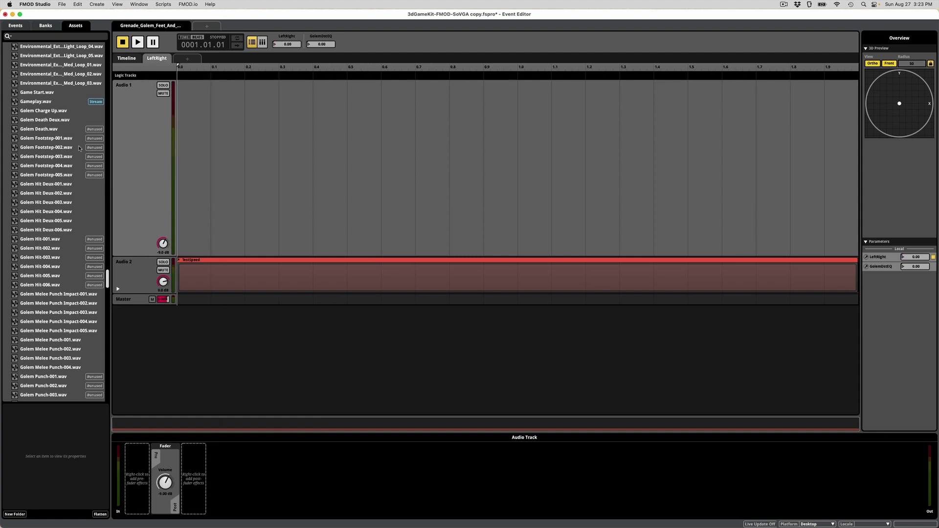
Place Golem Footstep-001 to 005 on Audio 1 as one multi instrument and audition it.
left_click(47, 139)
left_click(35, 174, "shift")
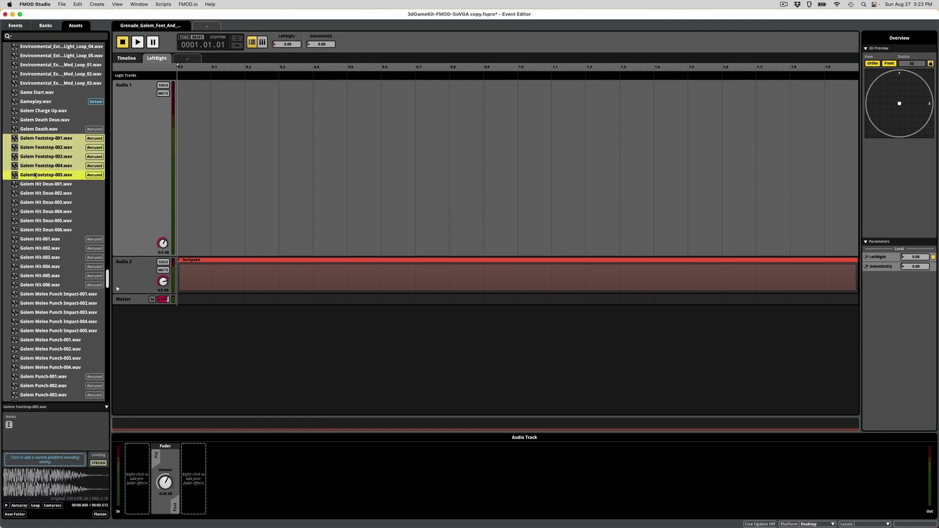
left_click_drag(189, 156, 191, 157)
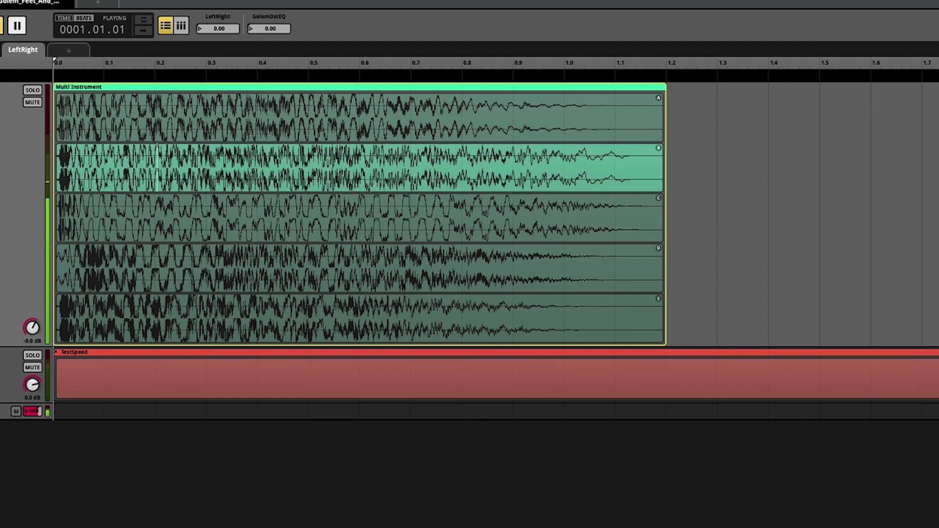
key("space")
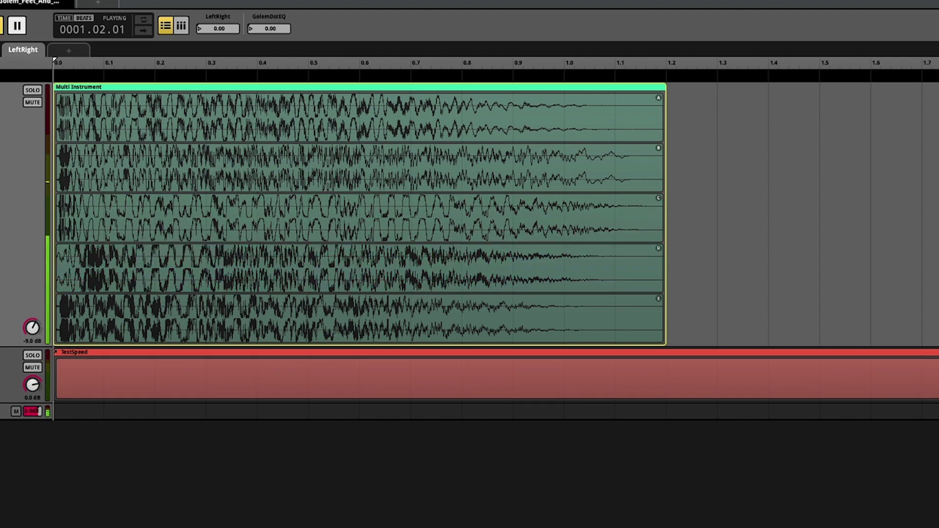
key("space")
key("space")
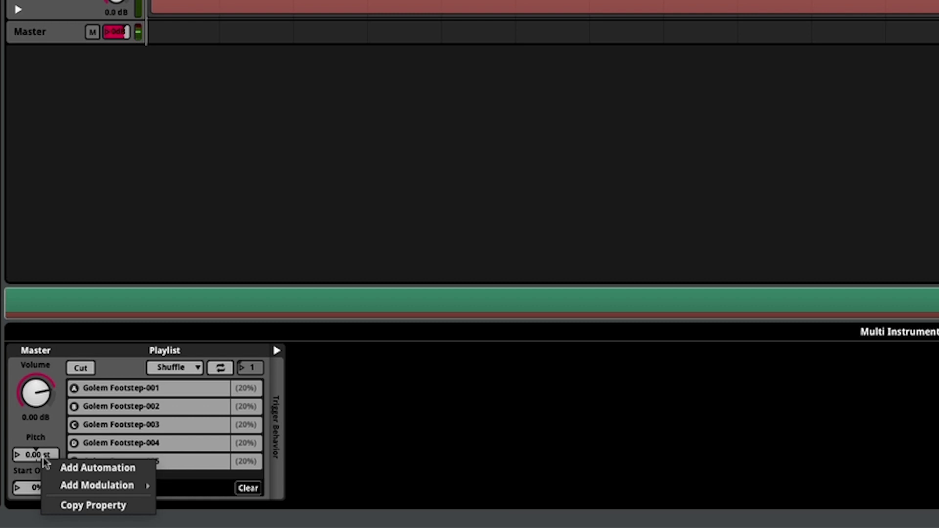
Add Random modulation to the instrument's Pitch and Start Offset.
mouse_move(98, 485)
left_click(216, 450)
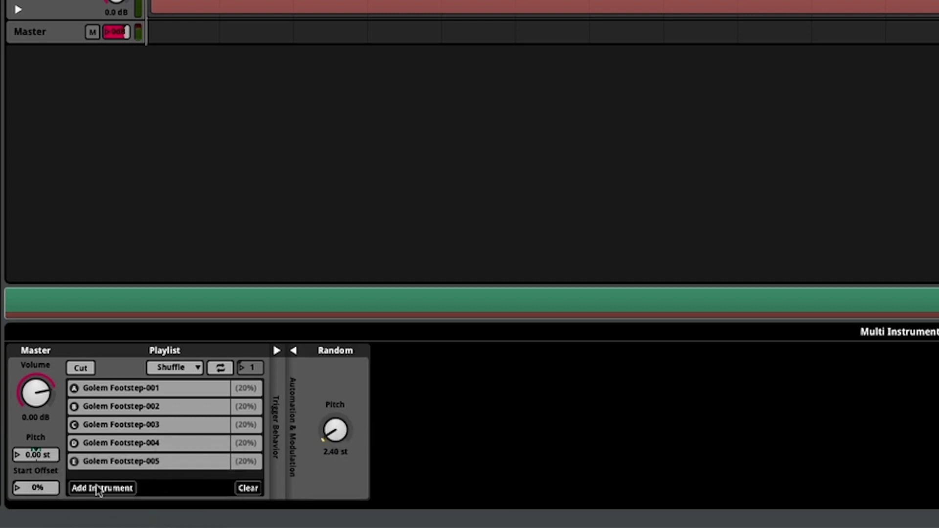
right_click(45, 490)
mouse_move(98, 453)
left_click(178, 454)
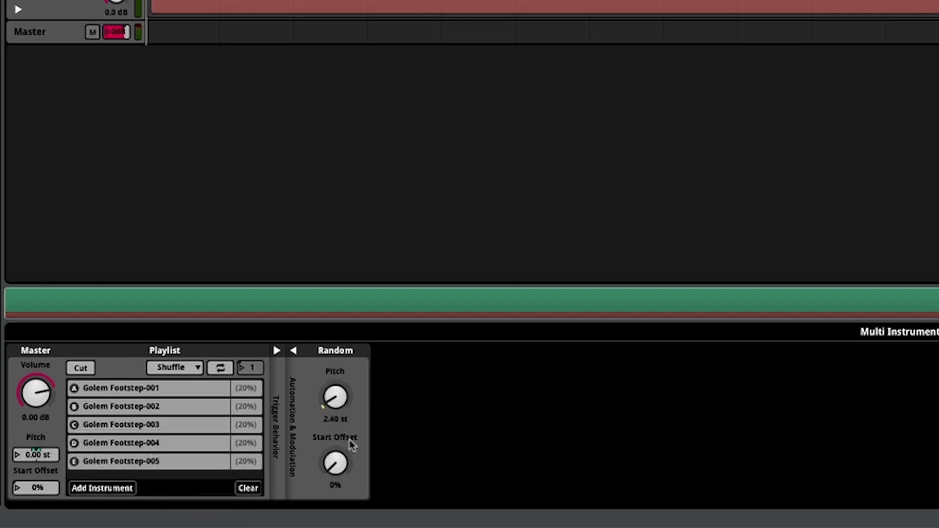
right_click(47, 399)
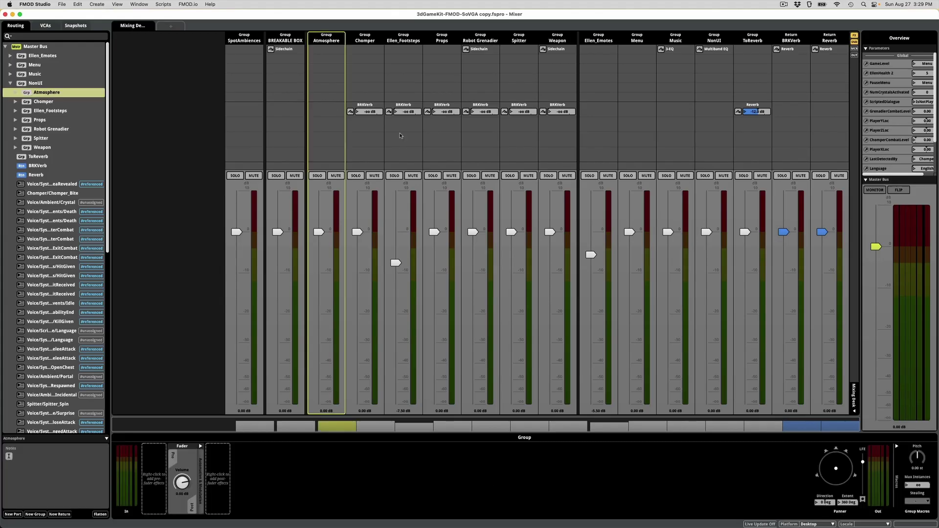
Inspect the Ellen_Footsteps, Props and Robot Grenadier group buses in the Mixer.
left_click(400, 135)
left_click(429, 134)
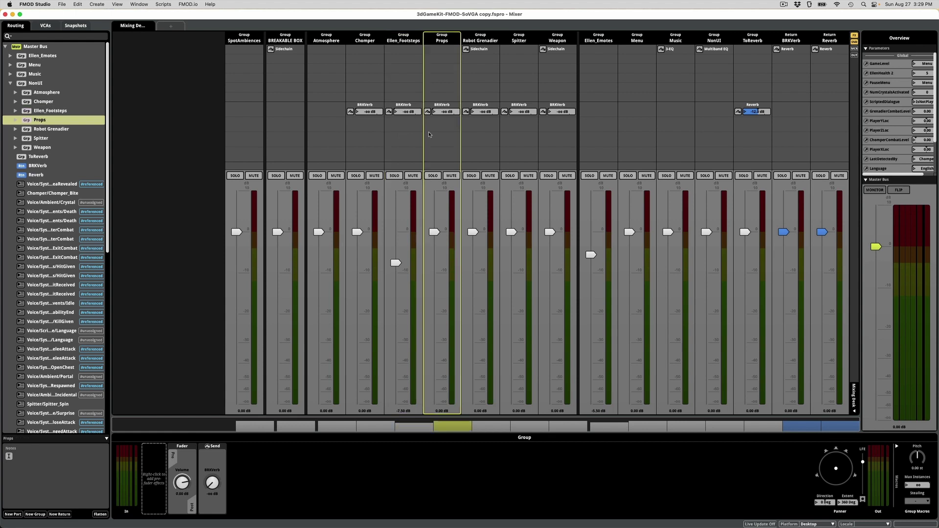
left_click(480, 63)
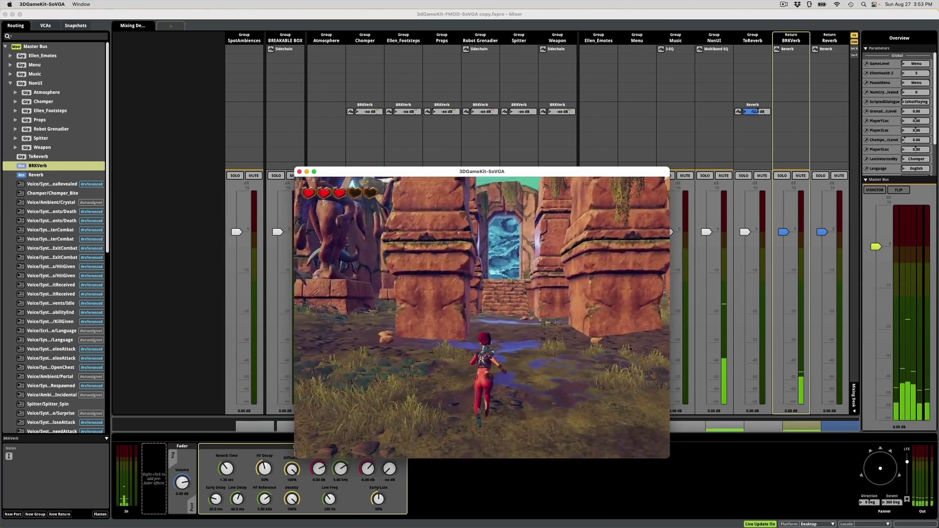
Run the character up to the portal, past the pillar, through the canyon to the sunlit ruins.
key("w")
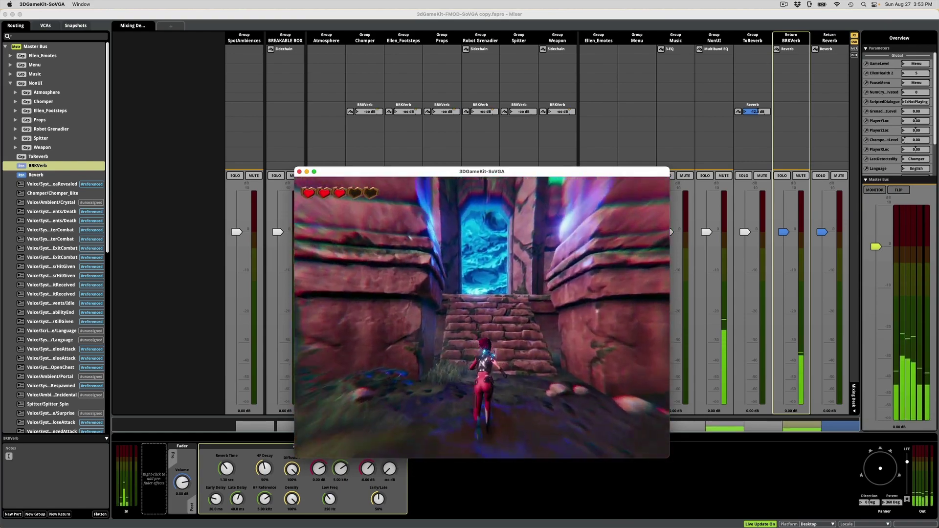
key("w")
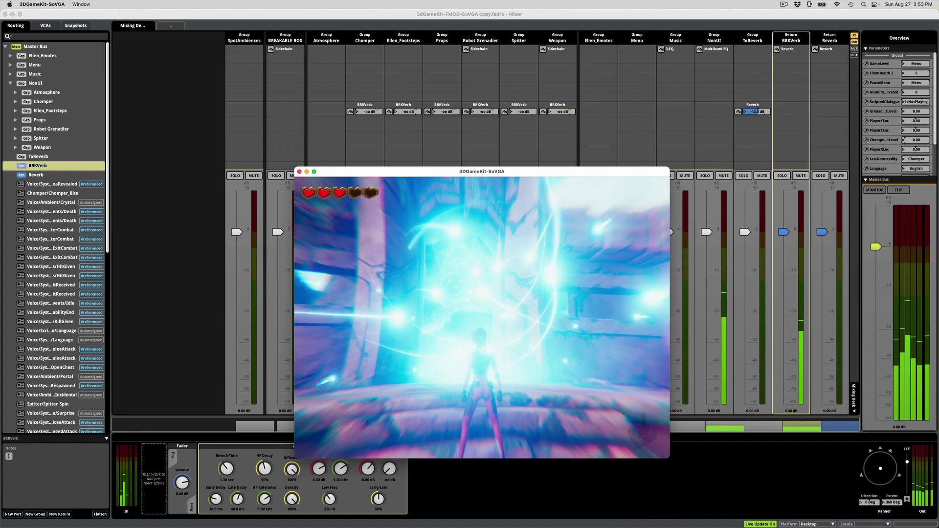
key("w")
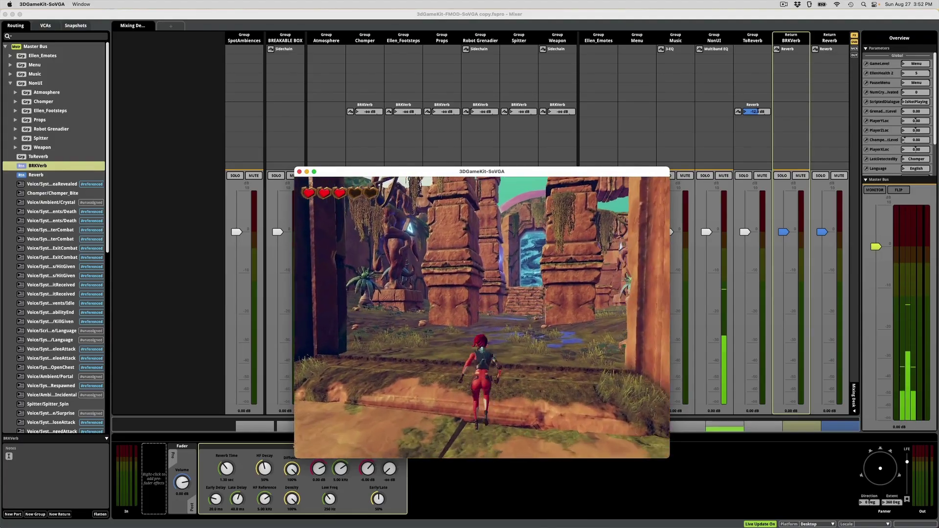
key("w")
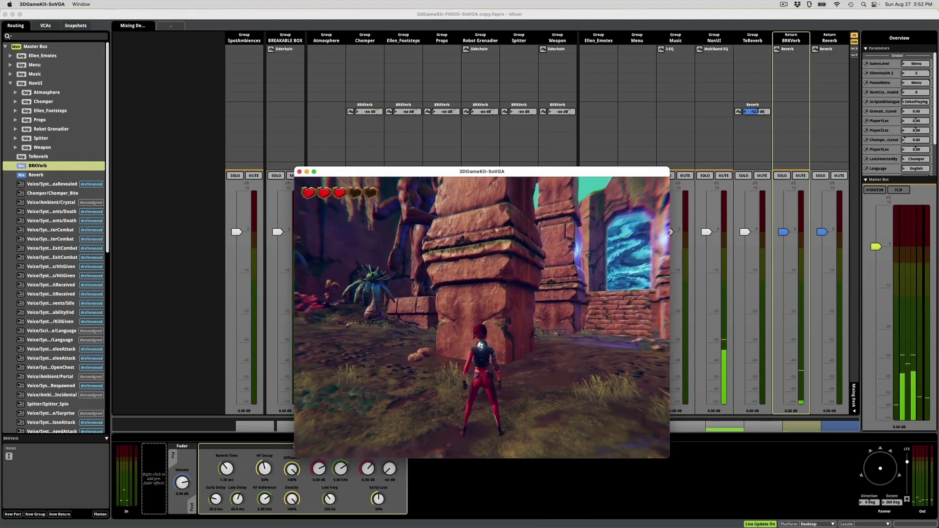
key("w")
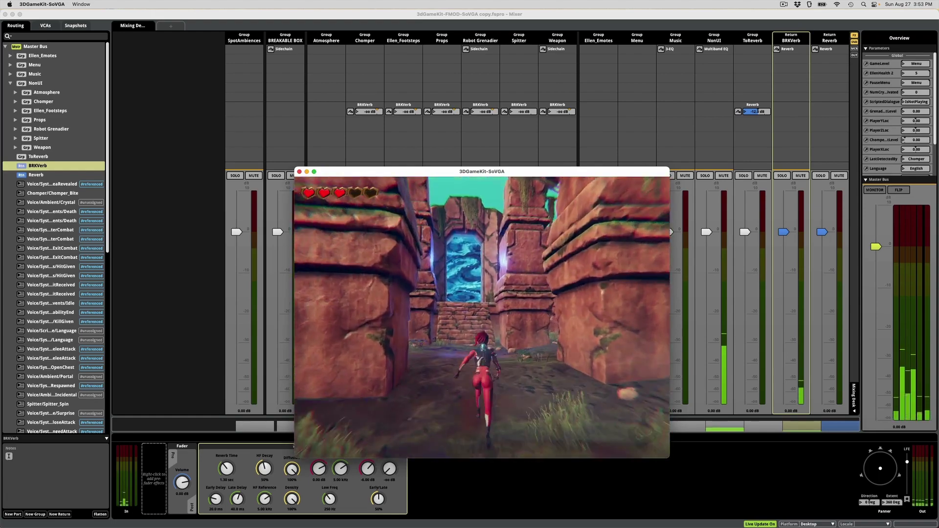
key("w")
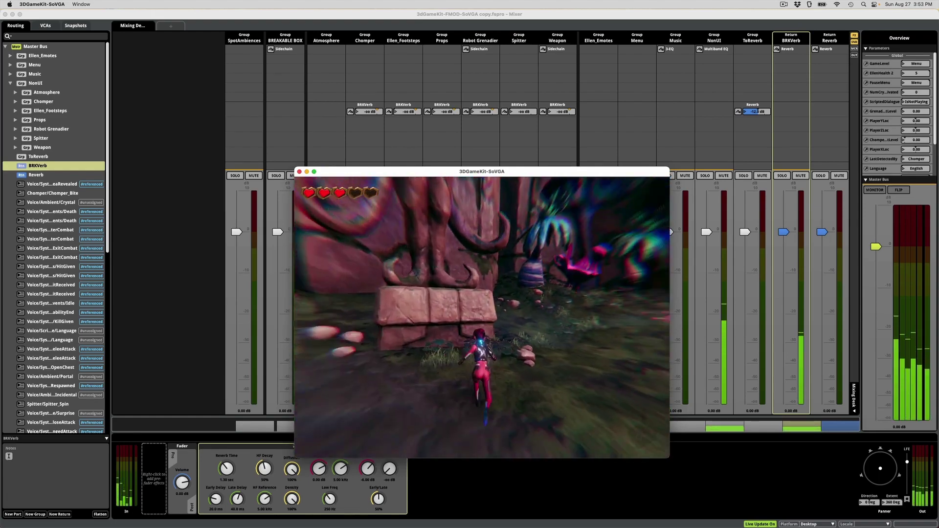
key("w")
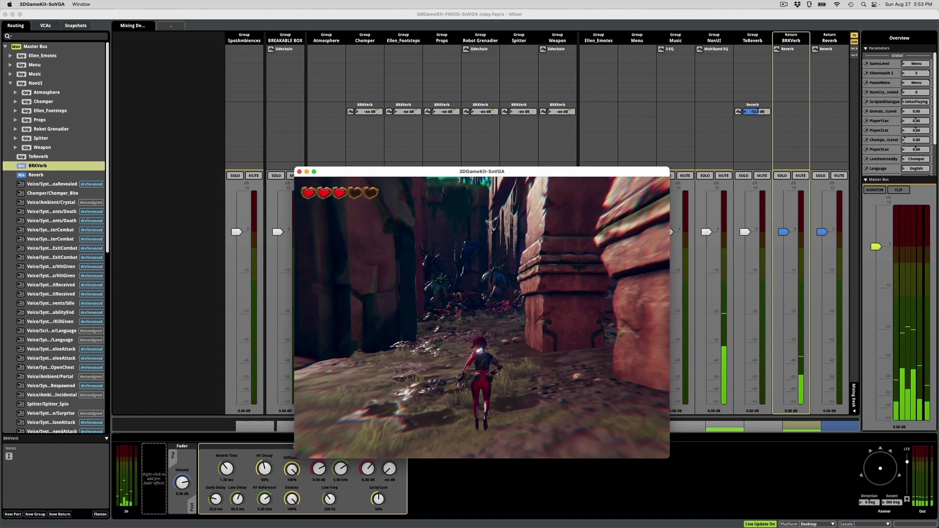
key("w")
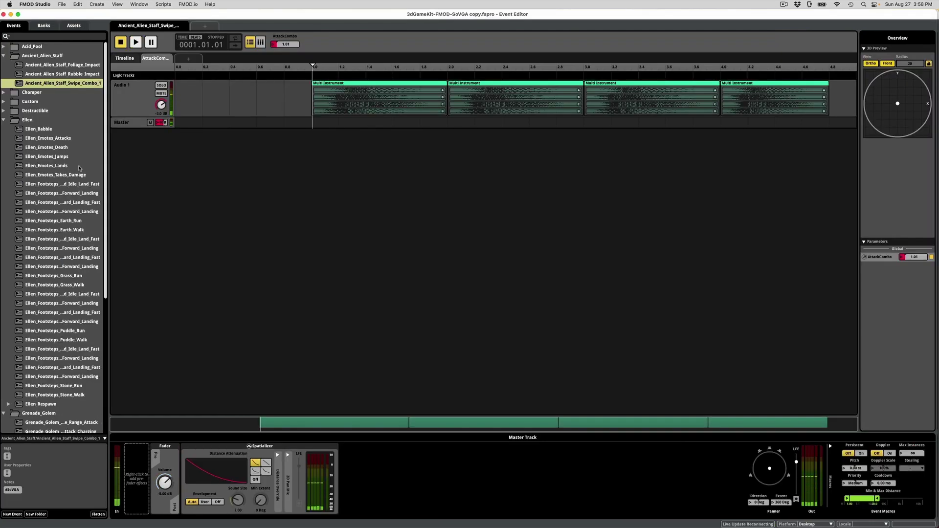
Zoom in and select the Stop event instrument in Ancient_Alien_Staff_Swipe_Combo_1.
scroll(102, 351, "down", 5)
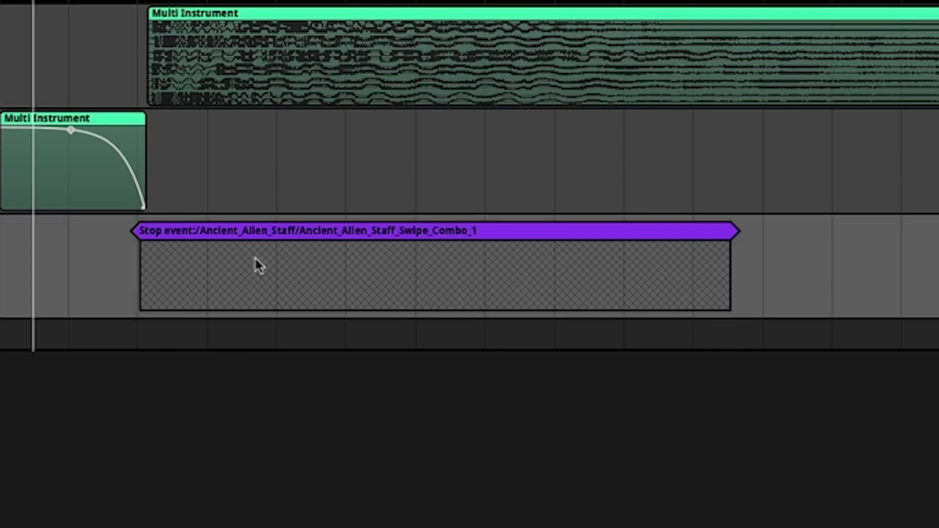
left_click(242, 266)
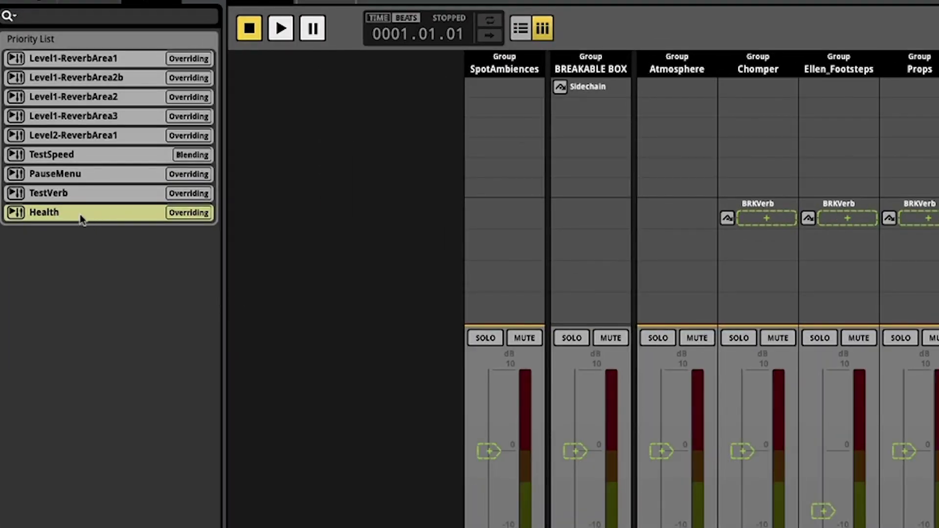
Open the Health snapshot from the Mixer's Snapshots Priority List.
left_click(69, 212)
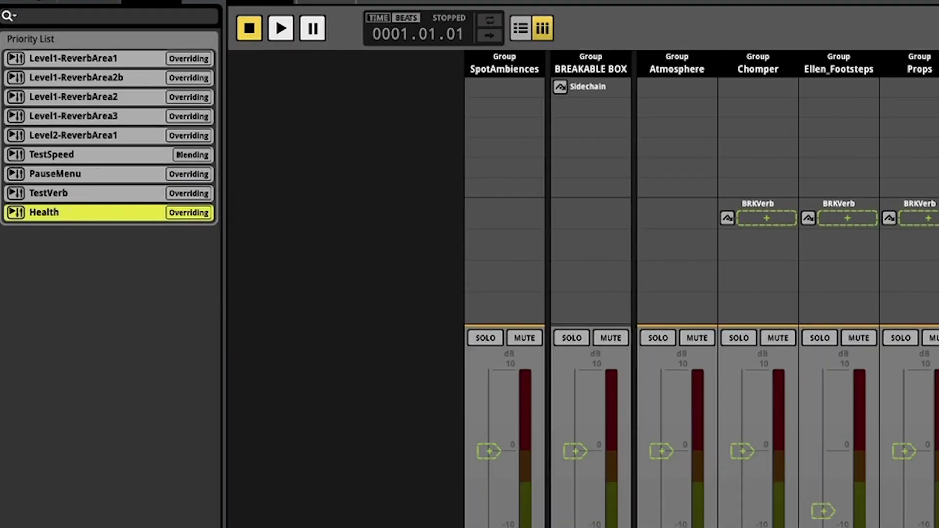